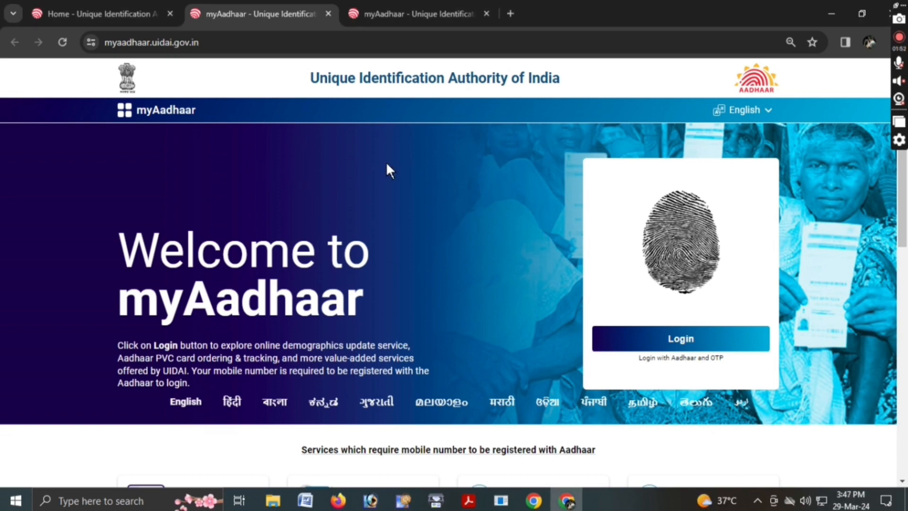
# - Open the Order Aadhaar PVC Card form and enter the Aadhaar number
pyautogui.scroll(-5, 387, 166)
pyautogui.scroll(-5, 402, 198)
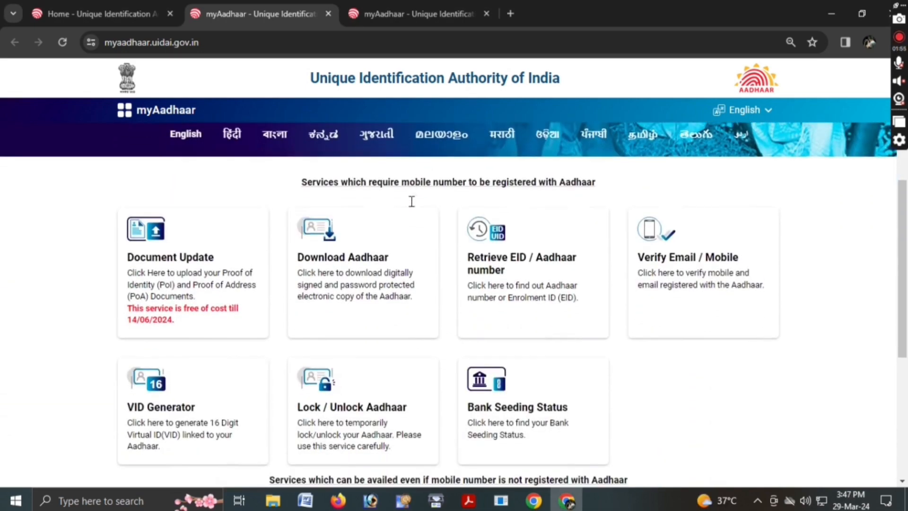
pyautogui.scroll(-2, 413, 207)
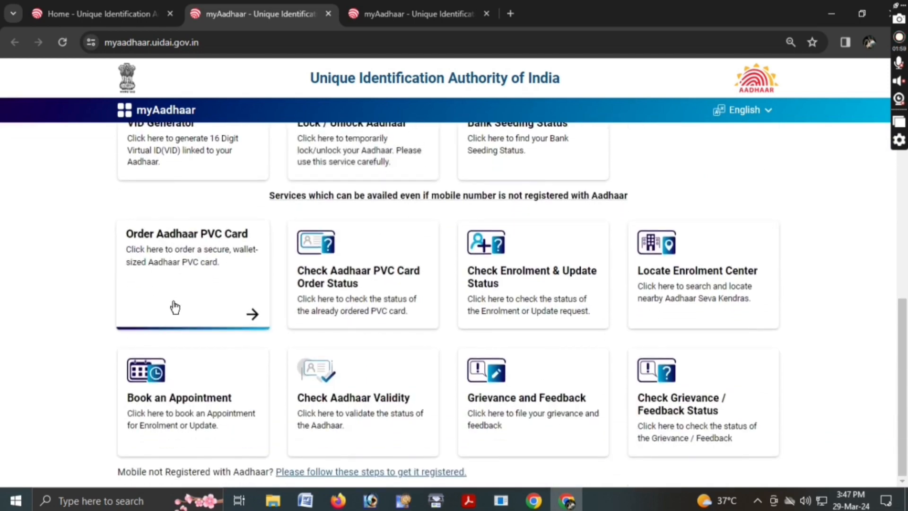
pyautogui.click(206, 299)
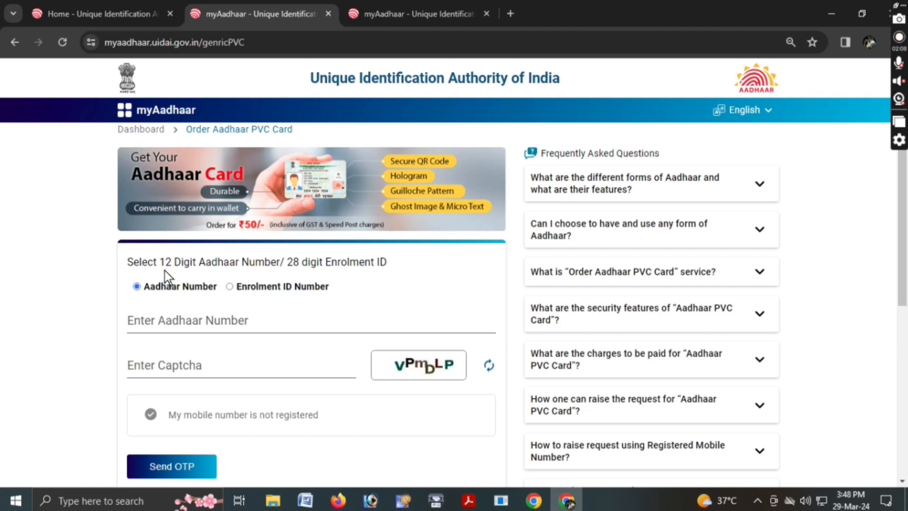
pyautogui.click(208, 321)
pyautogui.write('XXXXXXXXXXXX')
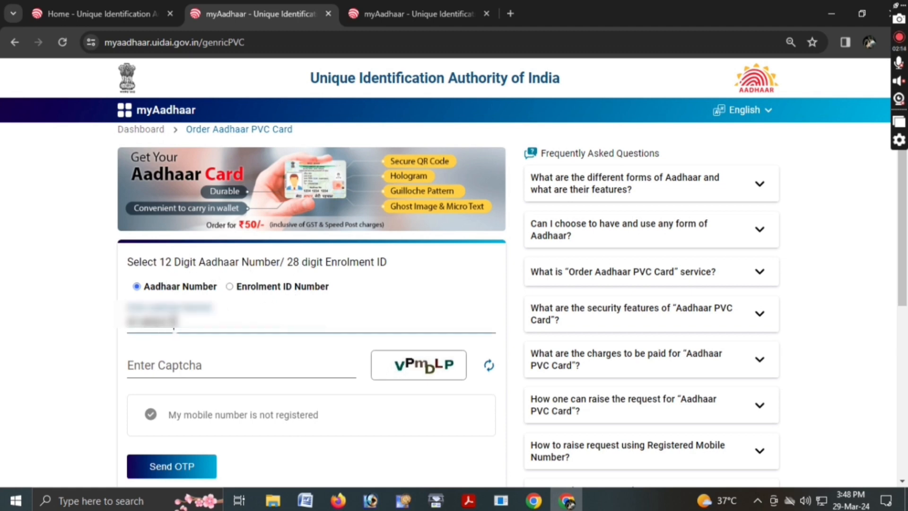
pyautogui.write('X')
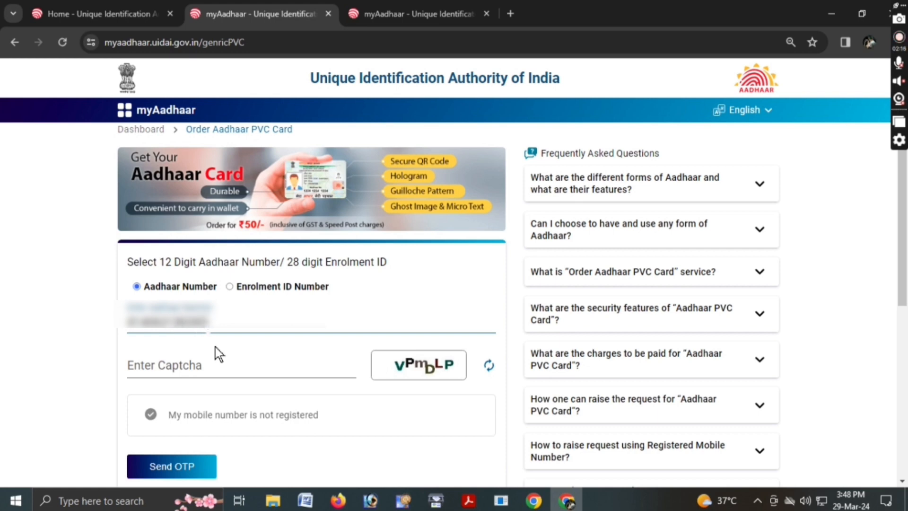
# - Fill in the captcha, mark the mobile number as not registered, and enter the mobile number
pyautogui.click(157, 365)
pyautogui.write('VP')
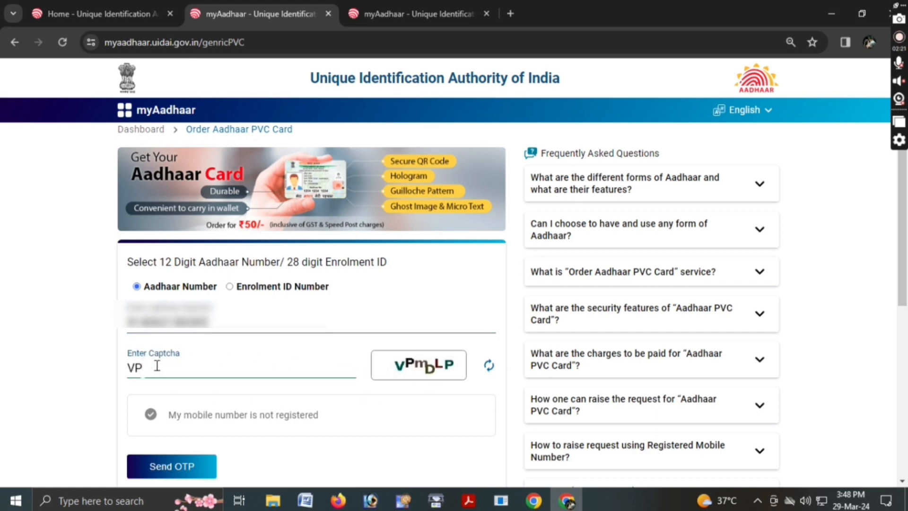
pyautogui.write('mDLP')
pyautogui.scroll(-3, 475, 290)
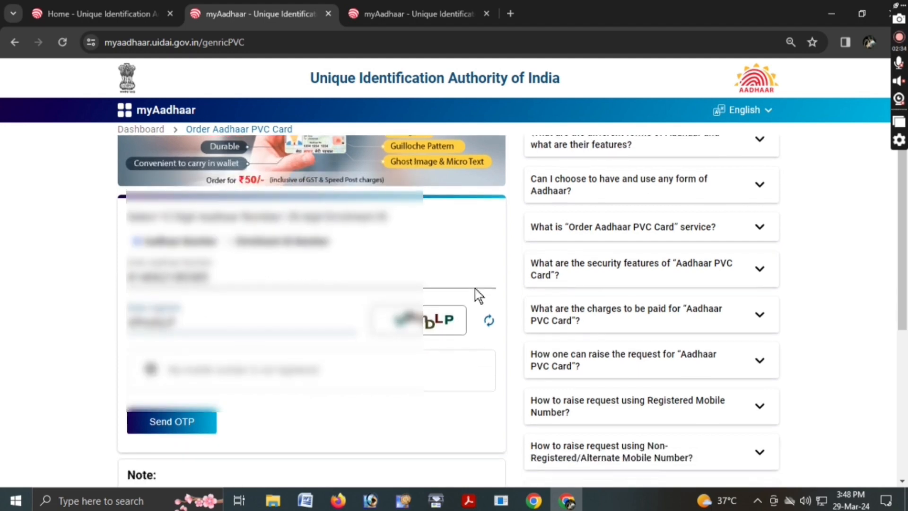
pyautogui.click(151, 303)
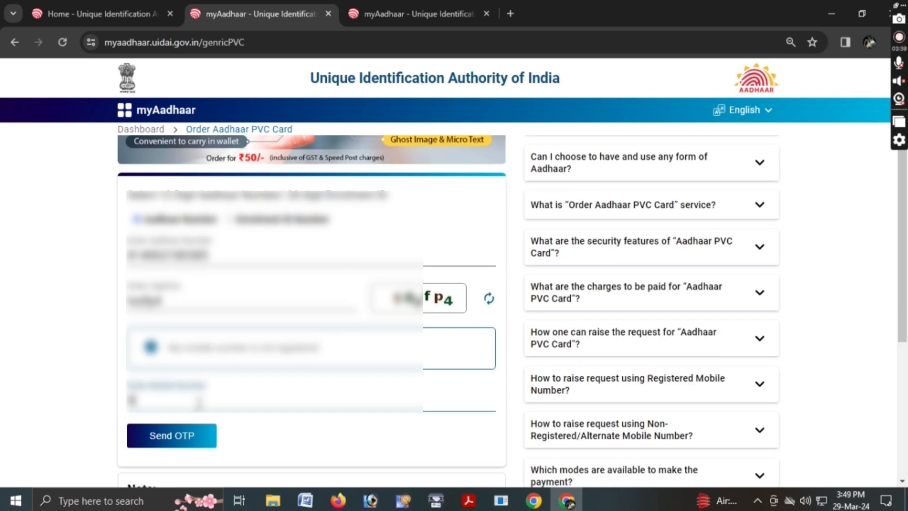
pyautogui.write('99')
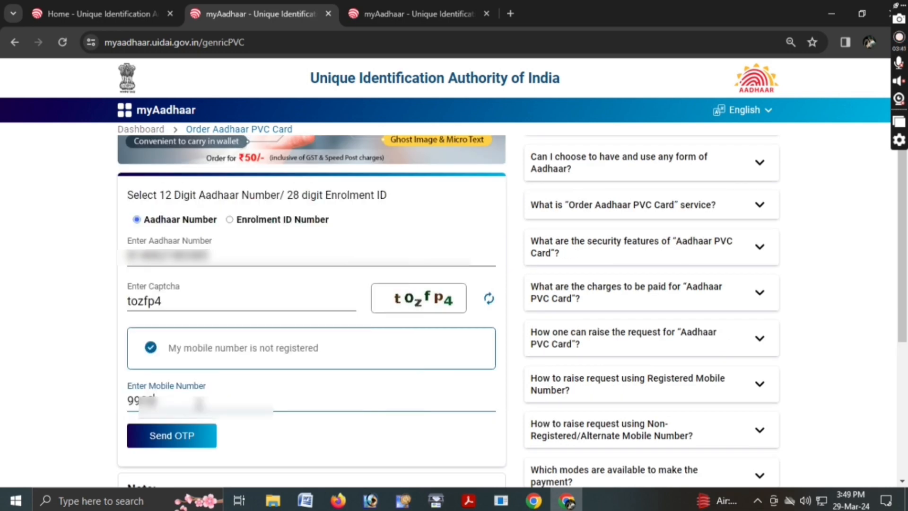
pyautogui.write('•••')
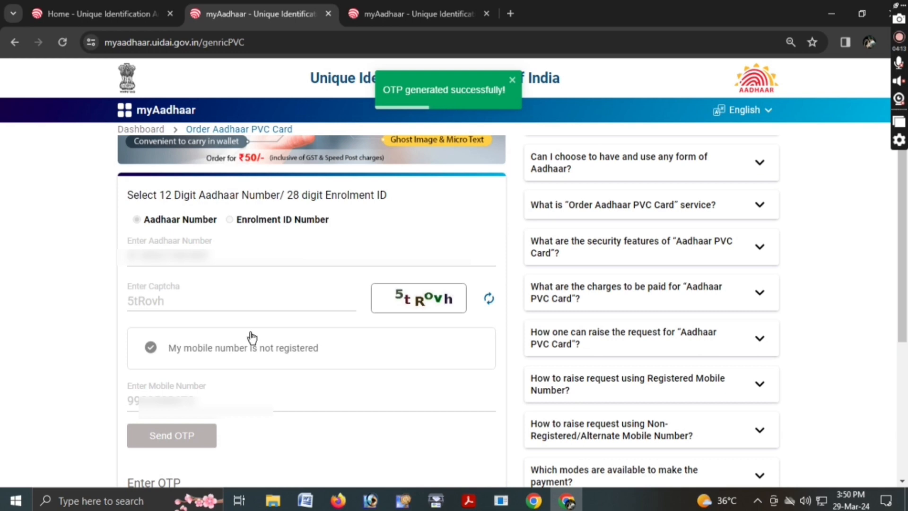
# - Enter the received OTP on the PVC card order form
pyautogui.scroll(-3, 267, 314)
pyautogui.click(159, 351)
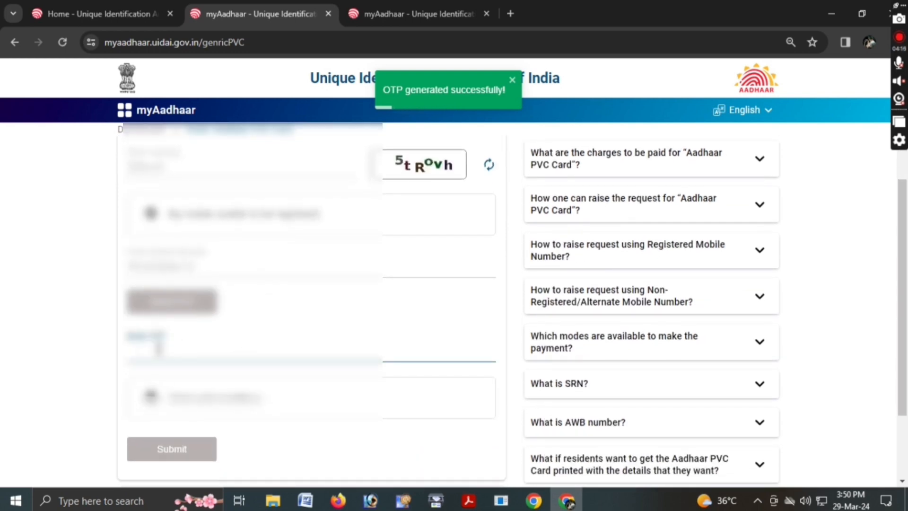
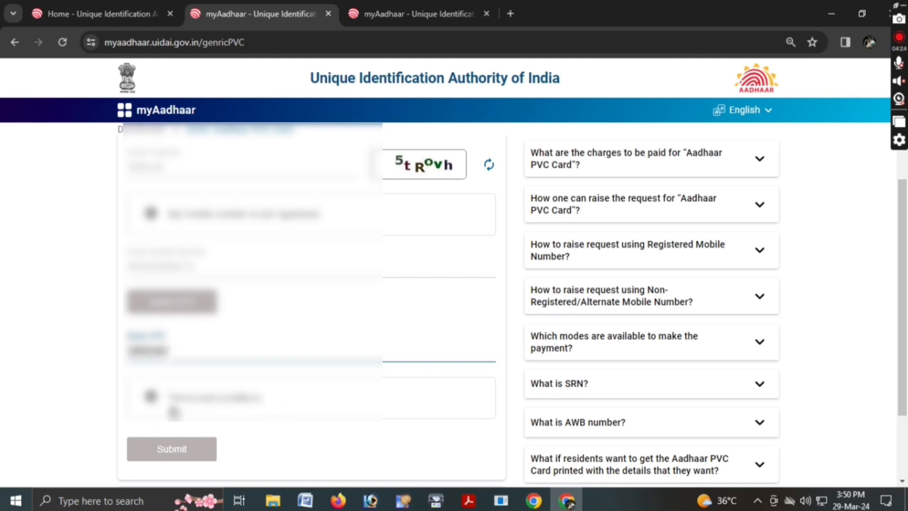
# - Accept the terms and conditions and close the terms dialog
pyautogui.click(169, 398)
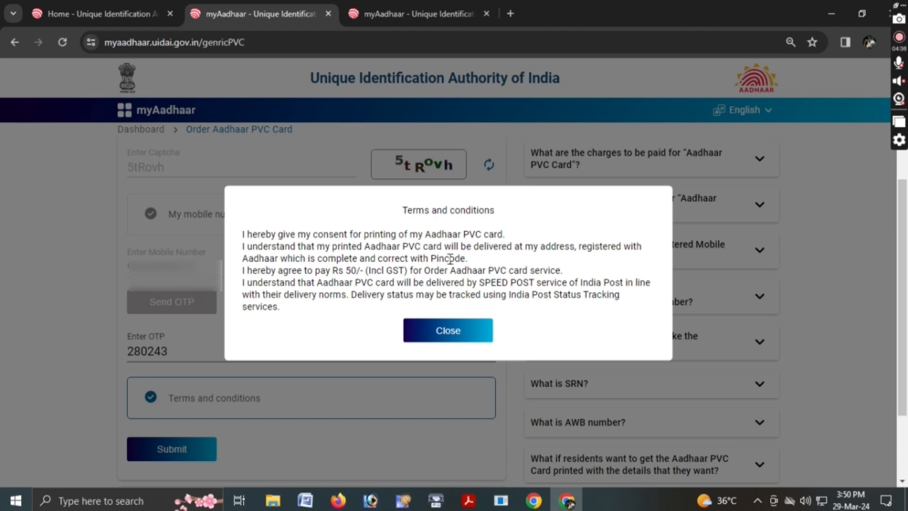
pyautogui.click(453, 335)
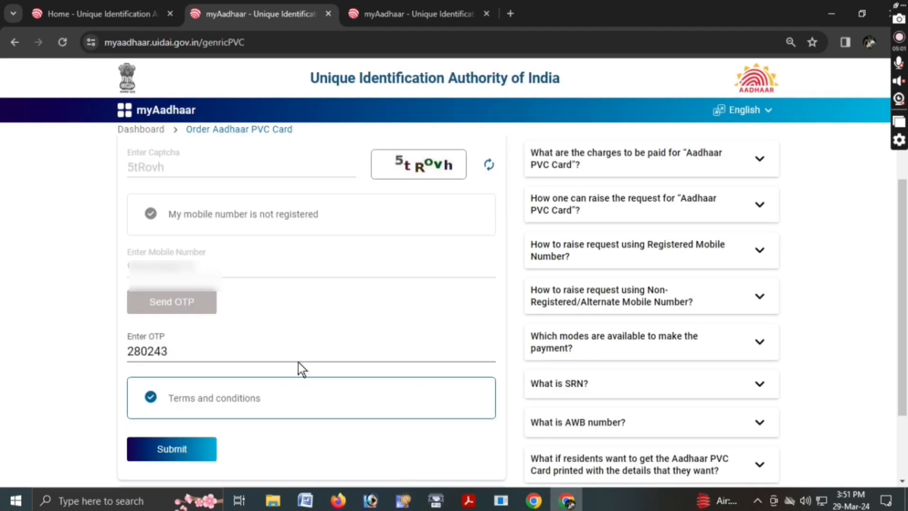
pyautogui.scroll(-1, 243, 314)
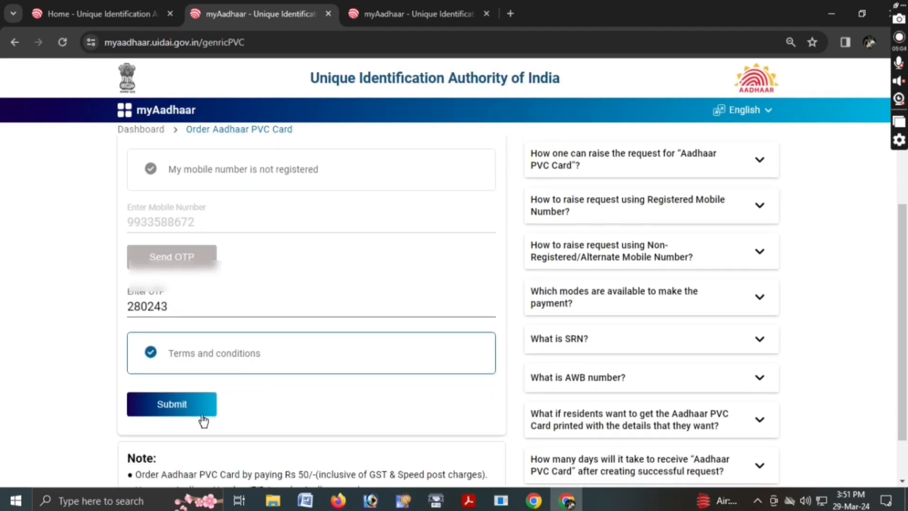
# - Submit the PVC card request, acknowledge the privacy and refund notices, and proceed to pay ₹50
pyautogui.click(179, 406)
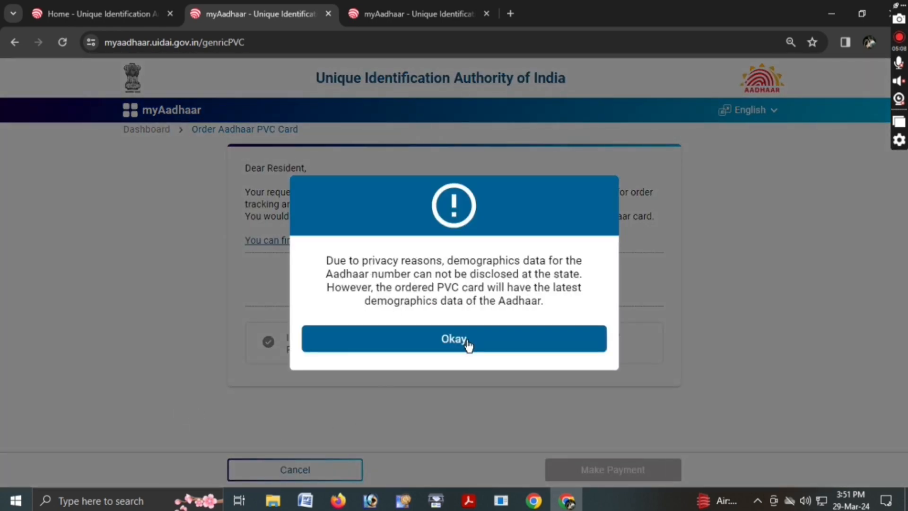
pyautogui.click(465, 343)
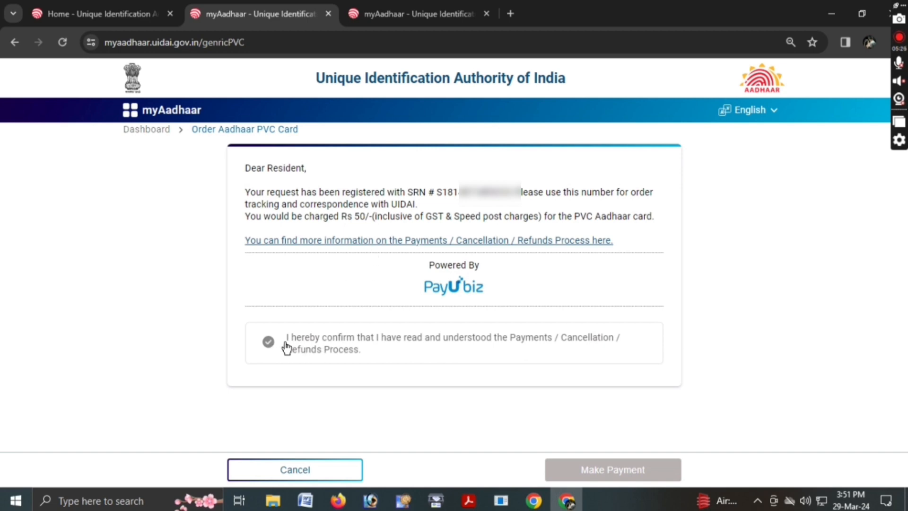
pyautogui.click(269, 342)
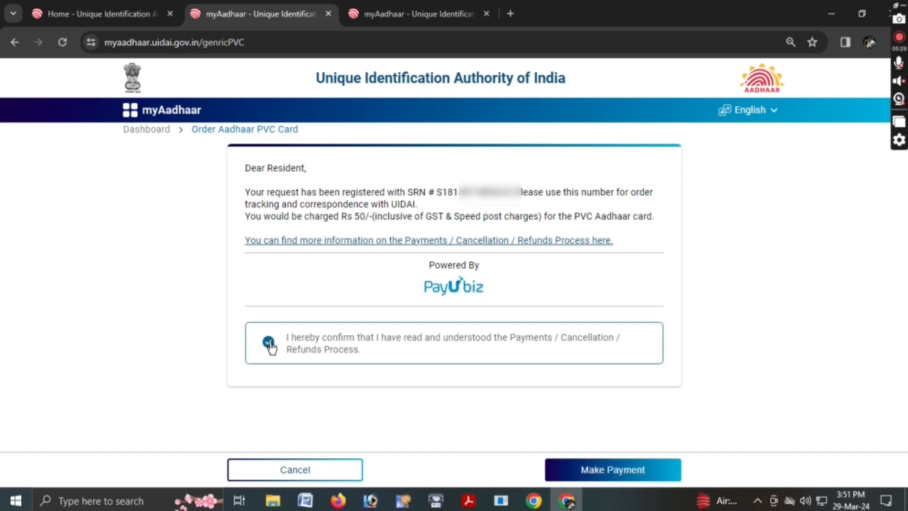
pyautogui.click(591, 464)
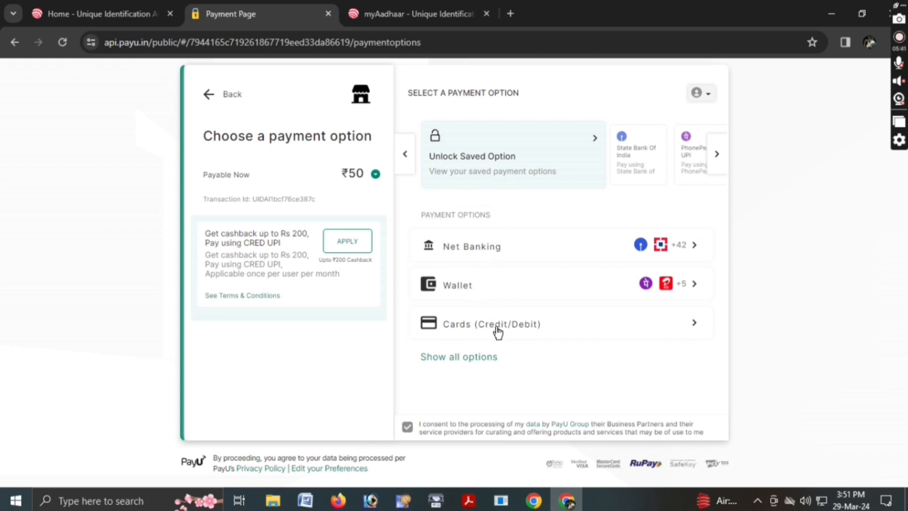
# - Expand all PayU payment options and choose UPI as the payment method
pyautogui.click(459, 362)
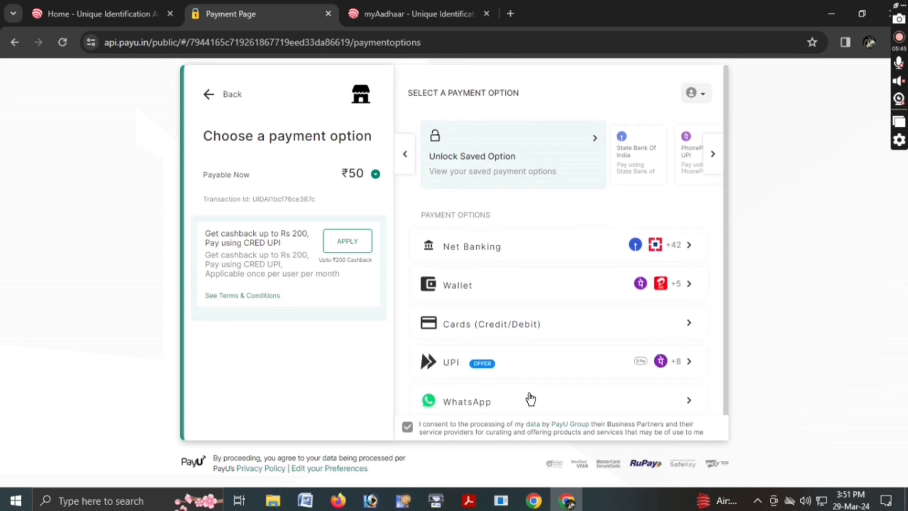
pyautogui.scroll(-1, 520, 379)
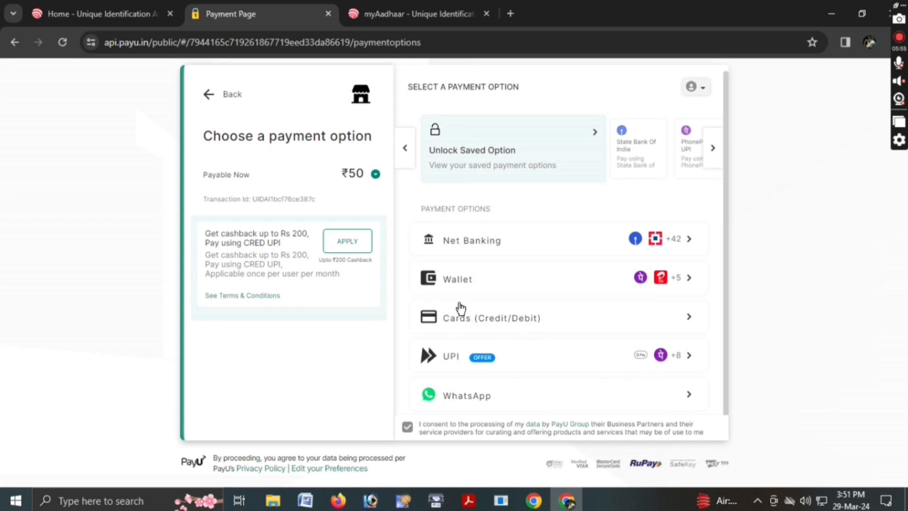
pyautogui.click(509, 362)
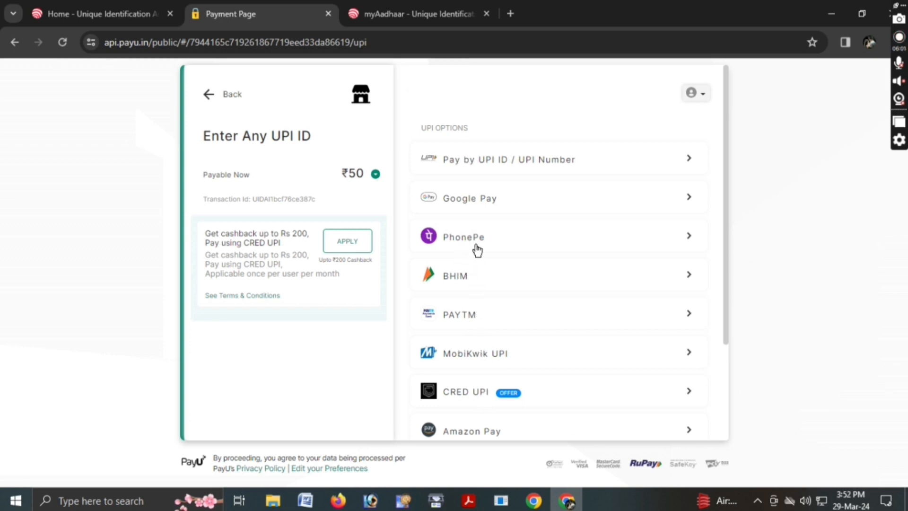
pyautogui.scroll(-2, 482, 271)
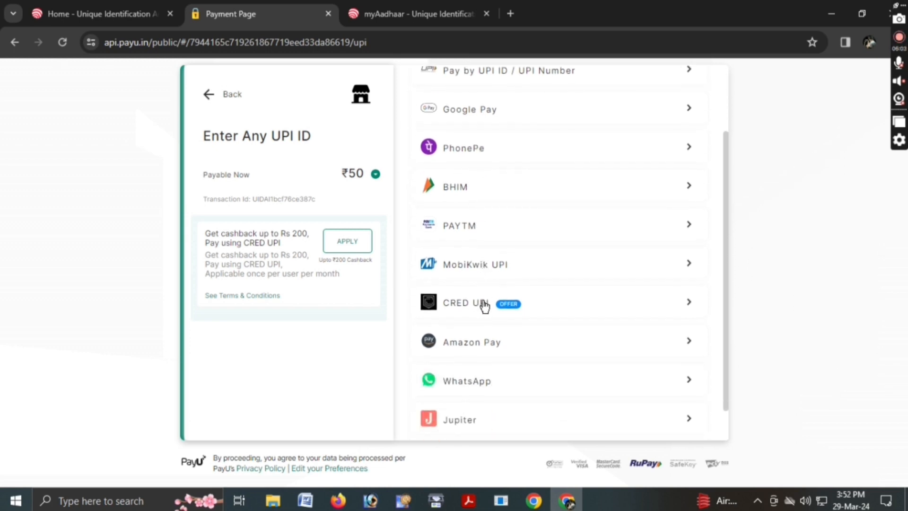
pyautogui.scroll(2, 463, 194)
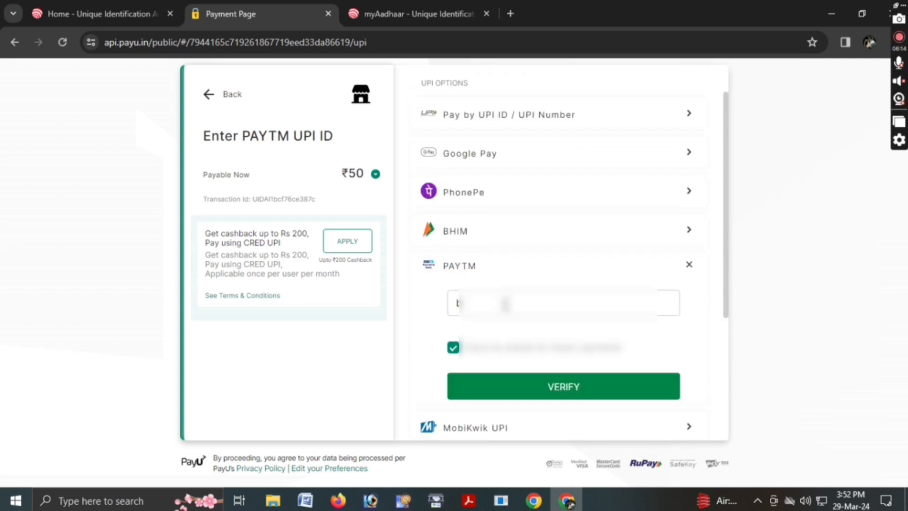
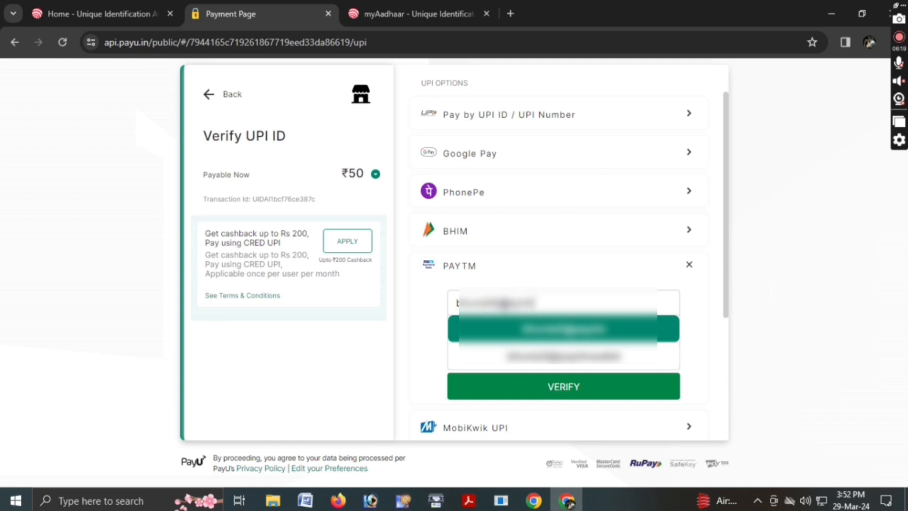
# - Enter the Paytm UPI ID, verify it, and proceed with the ₹50 payment
pyautogui.click(556, 336)
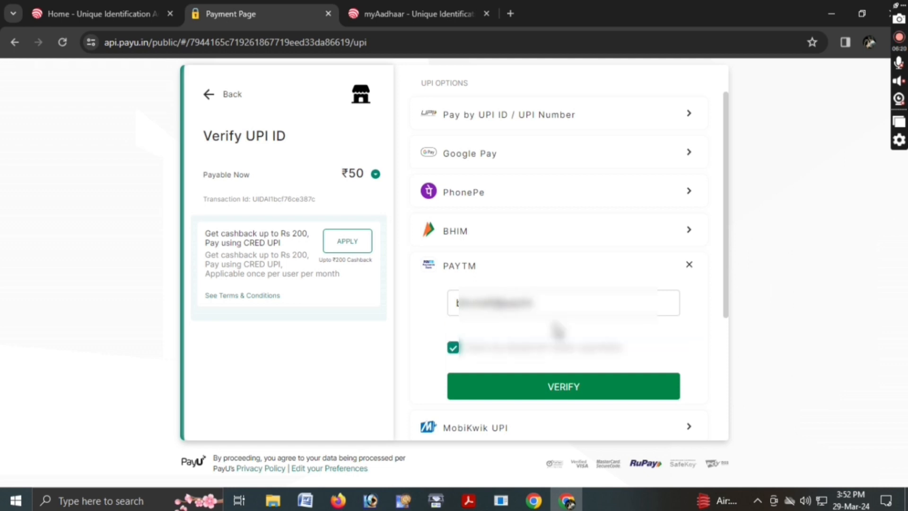
pyautogui.click(559, 389)
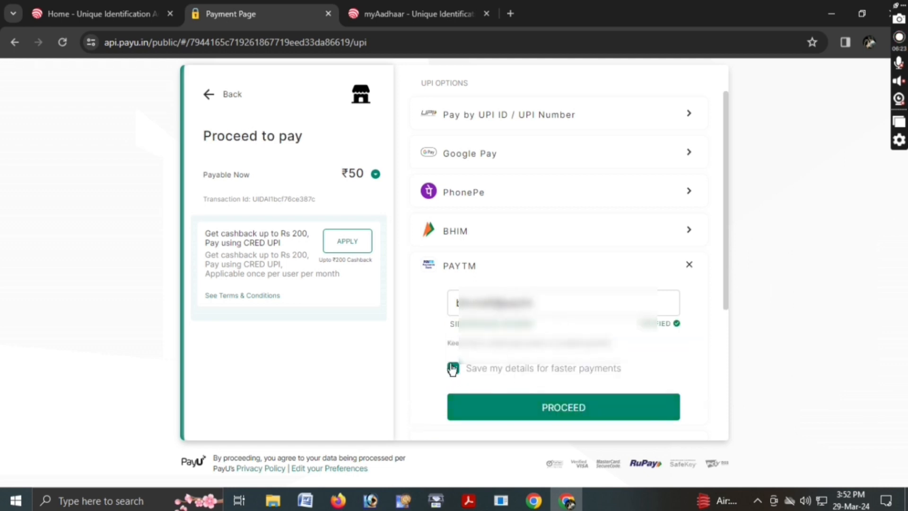
pyautogui.click(565, 408)
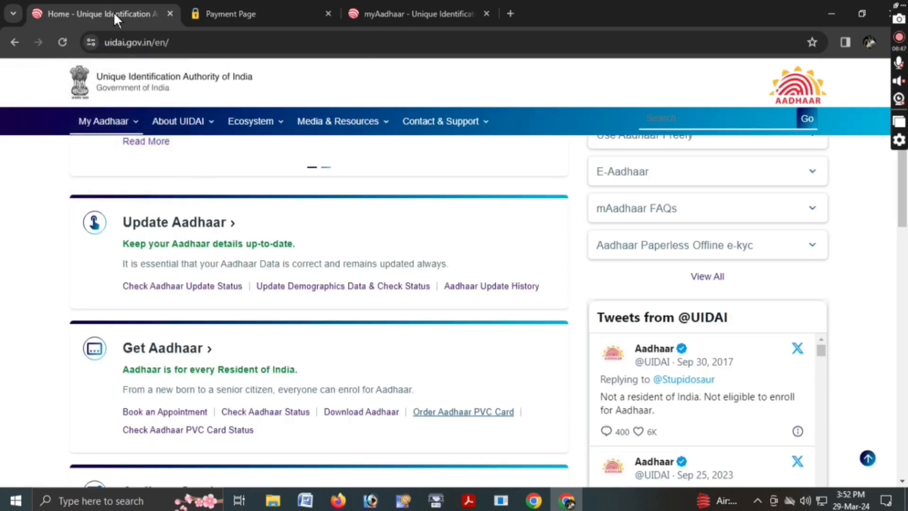
# - Open myAadhaar's Check Aadhaar PVC Card Order Status form and select its SRN and captcha fields
pyautogui.moveTo(108, 121)
pyautogui.click(119, 169)
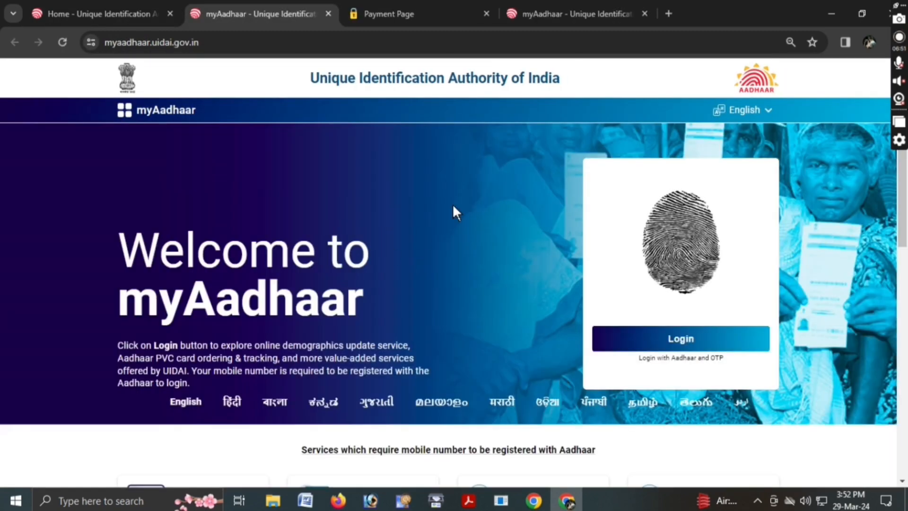
pyautogui.scroll(-6, 452, 198)
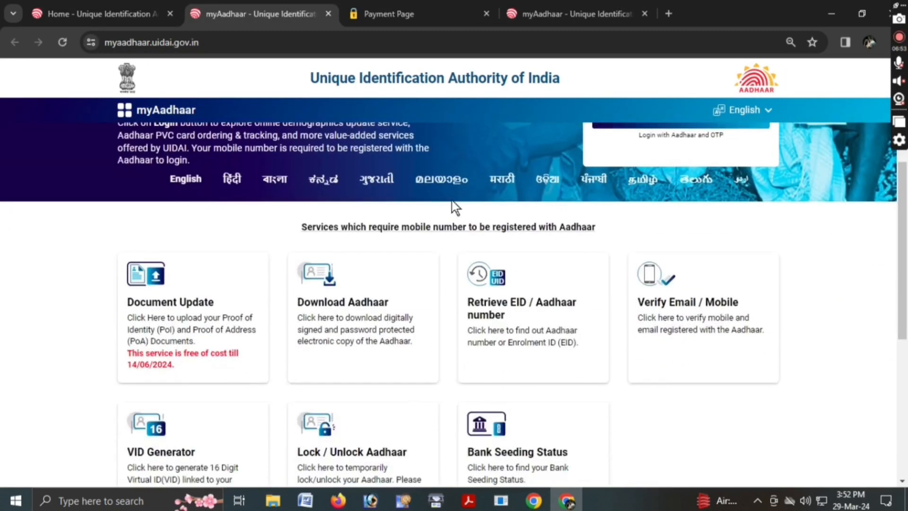
pyautogui.scroll(-5, 452, 201)
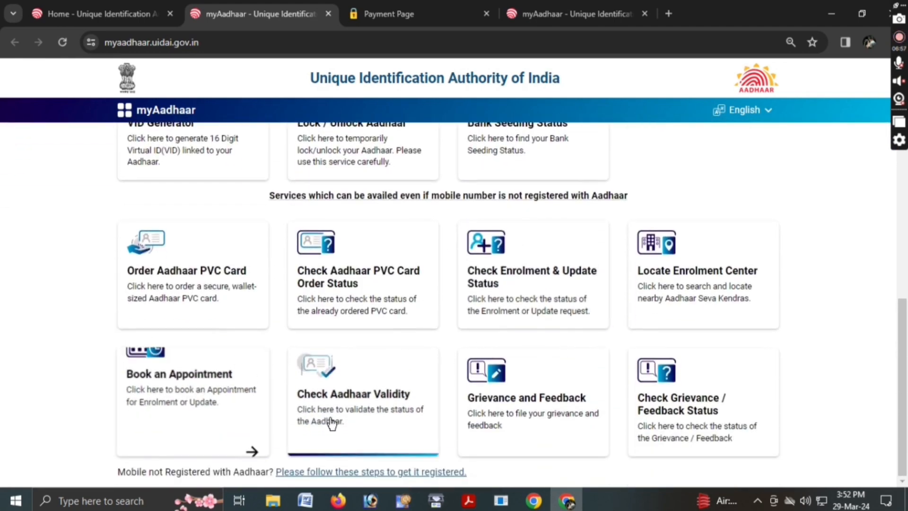
pyautogui.click(347, 296)
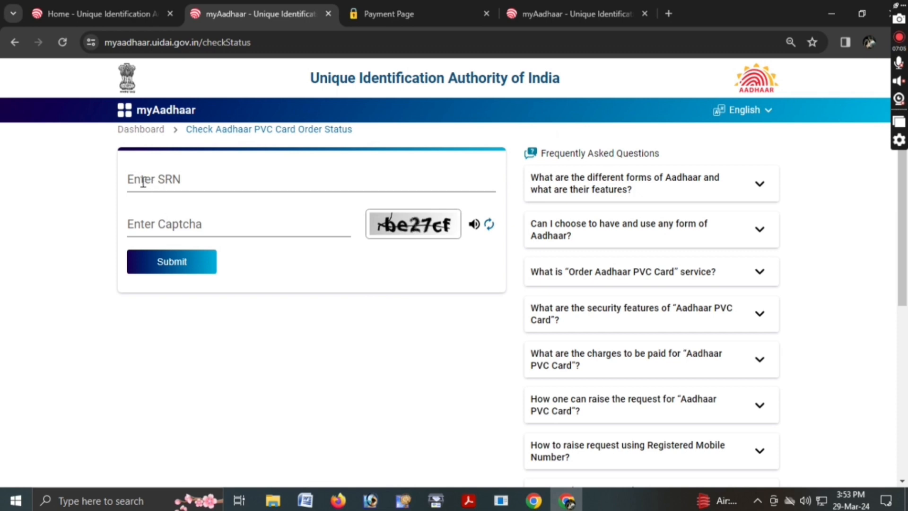
pyautogui.click(143, 181)
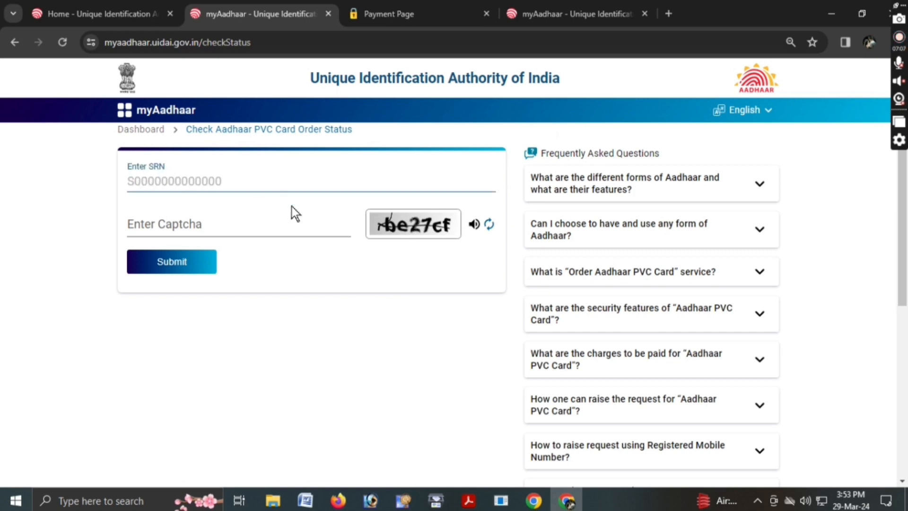
pyautogui.click(165, 223)
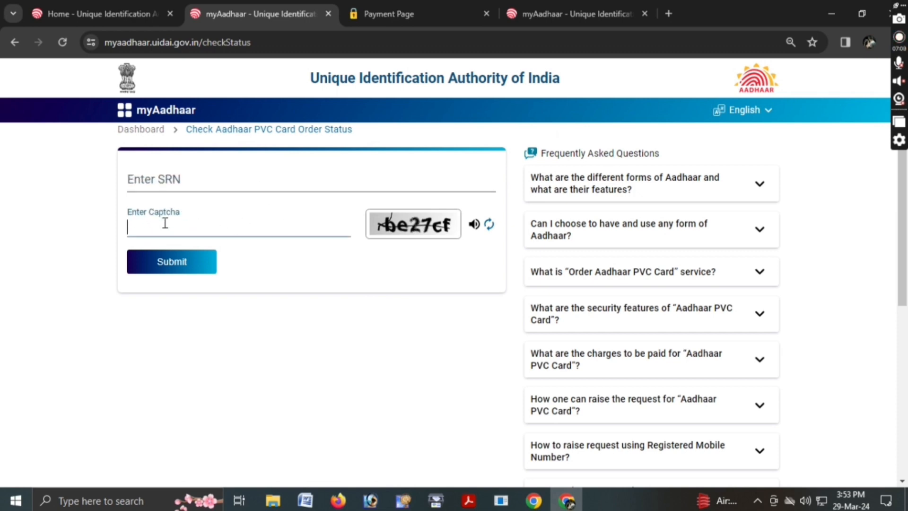